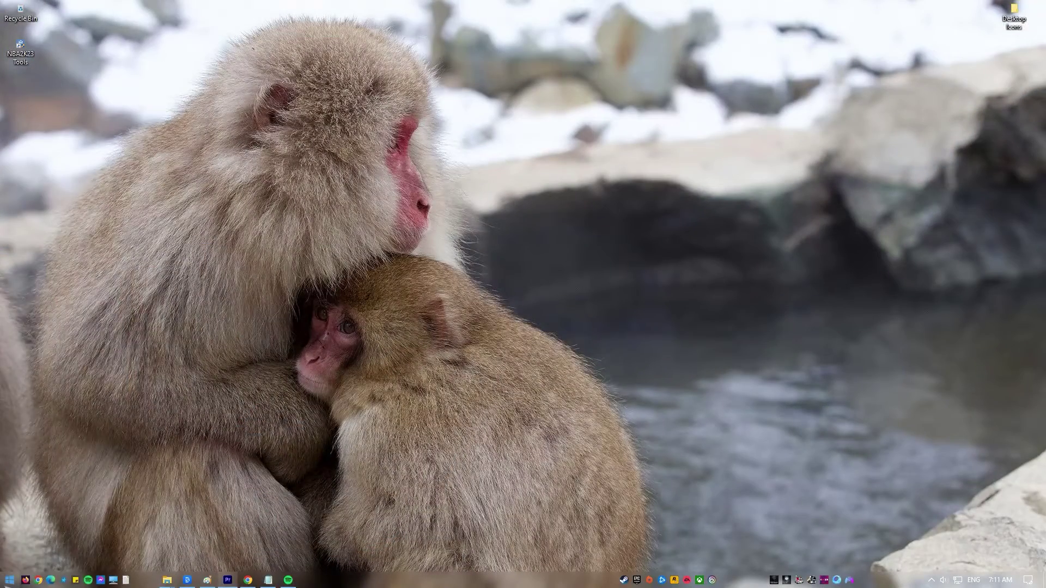
- In Device Manager, open the headphones' properties under Audio inputs and outputs
right_click(9, 580)
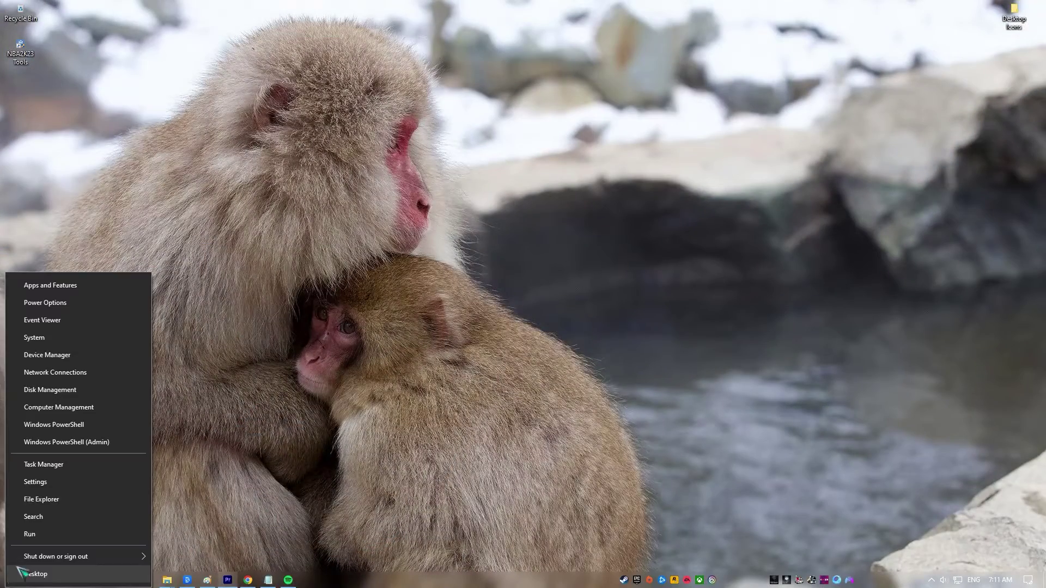
click(76, 355)
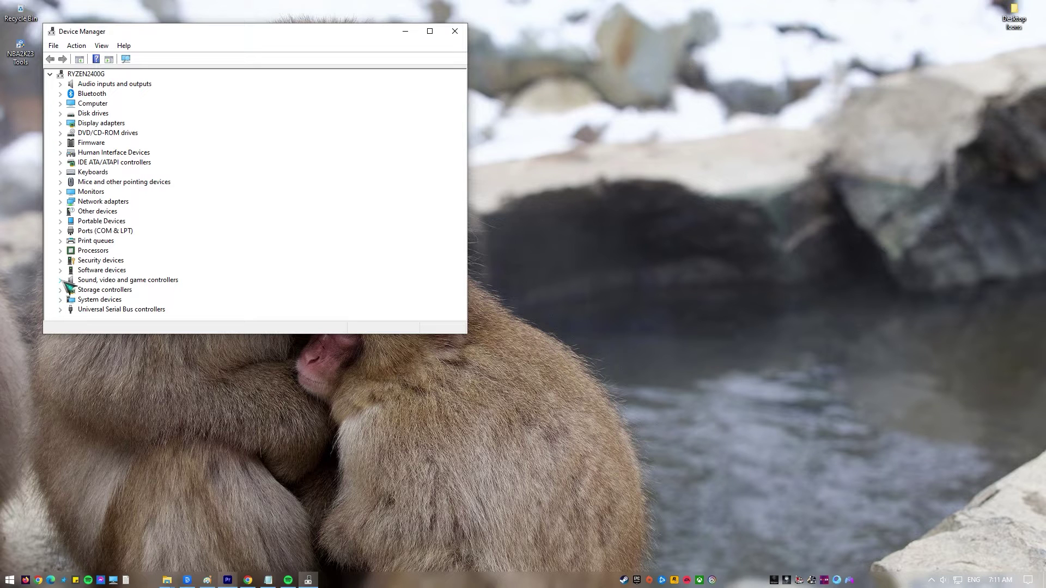
click(60, 84)
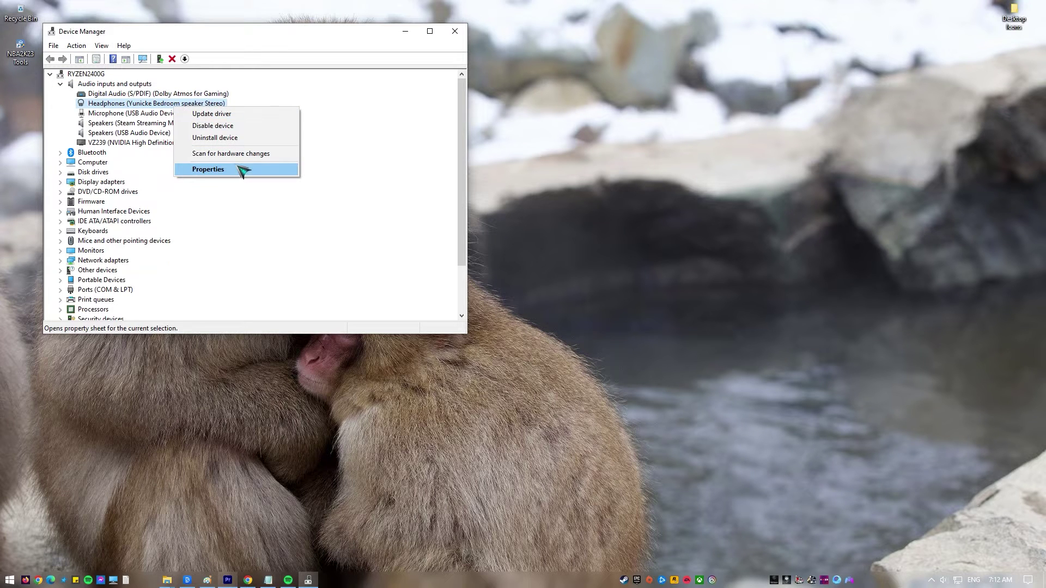
click(229, 115)
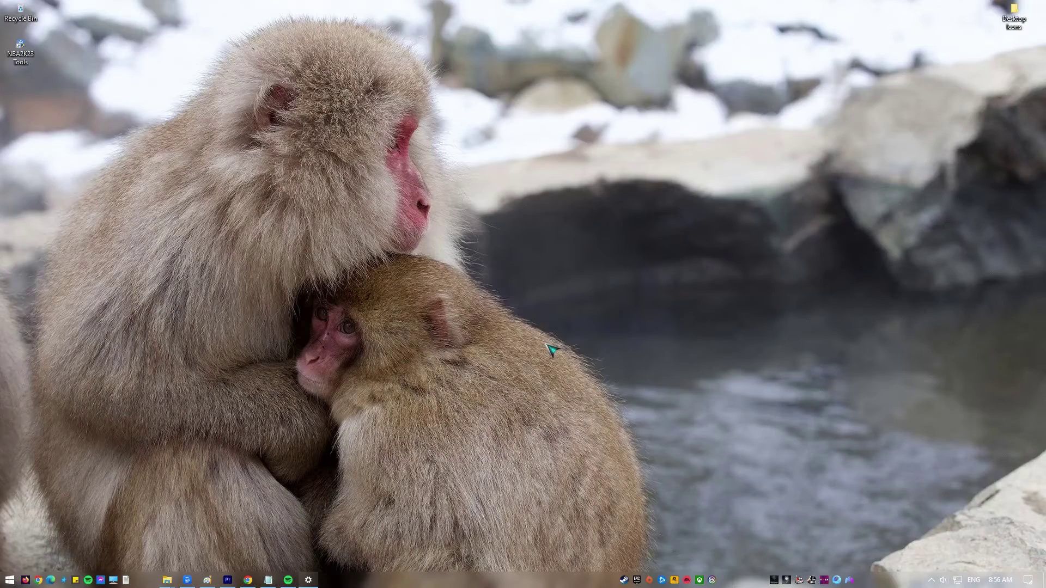
- Open the Privacy section of Windows Settings
click(10, 580)
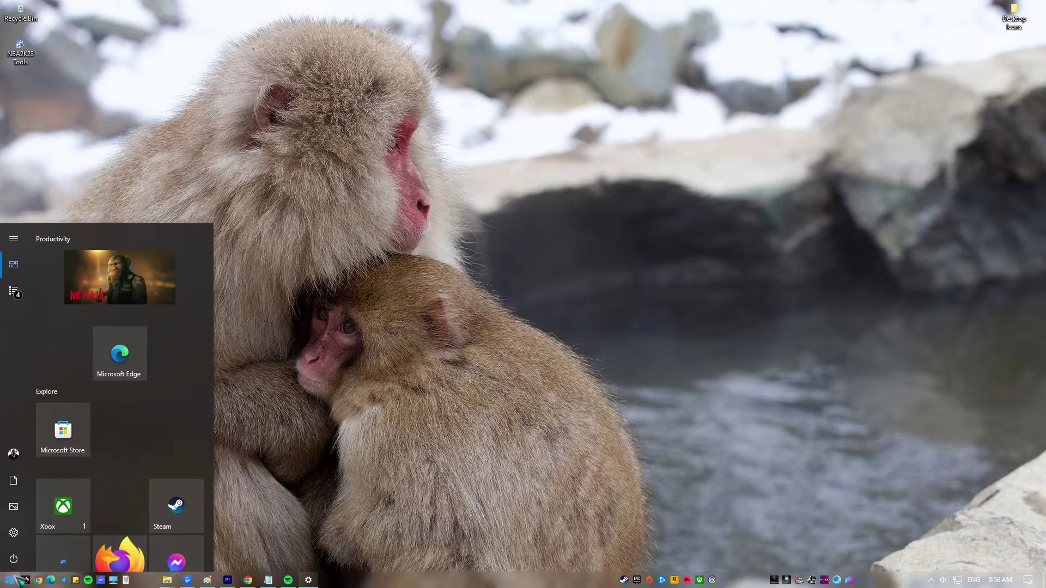
click(14, 537)
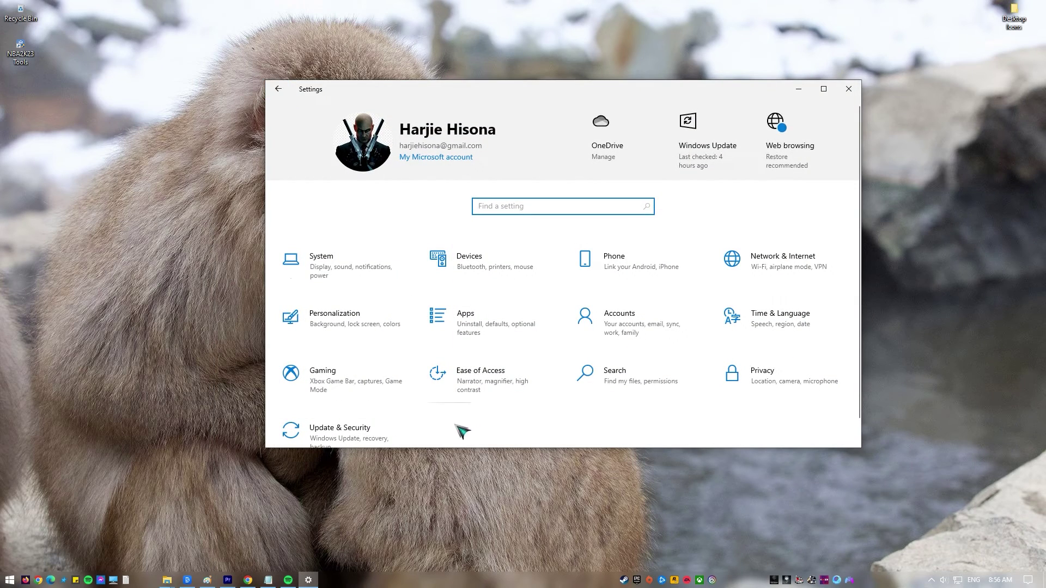
click(793, 390)
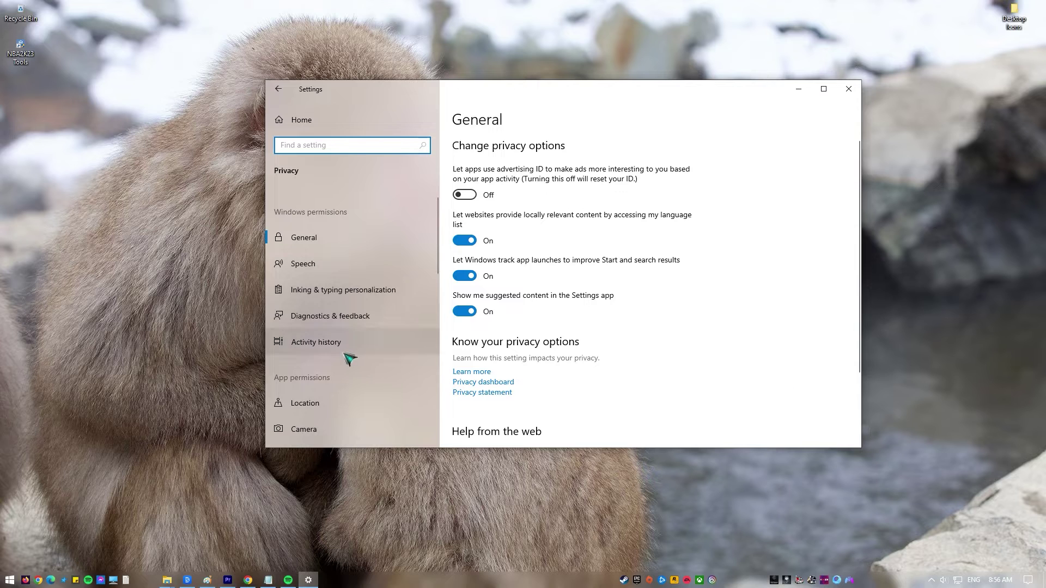
scroll(349, 358, down, 5)
scroll(349, 358, up, 4)
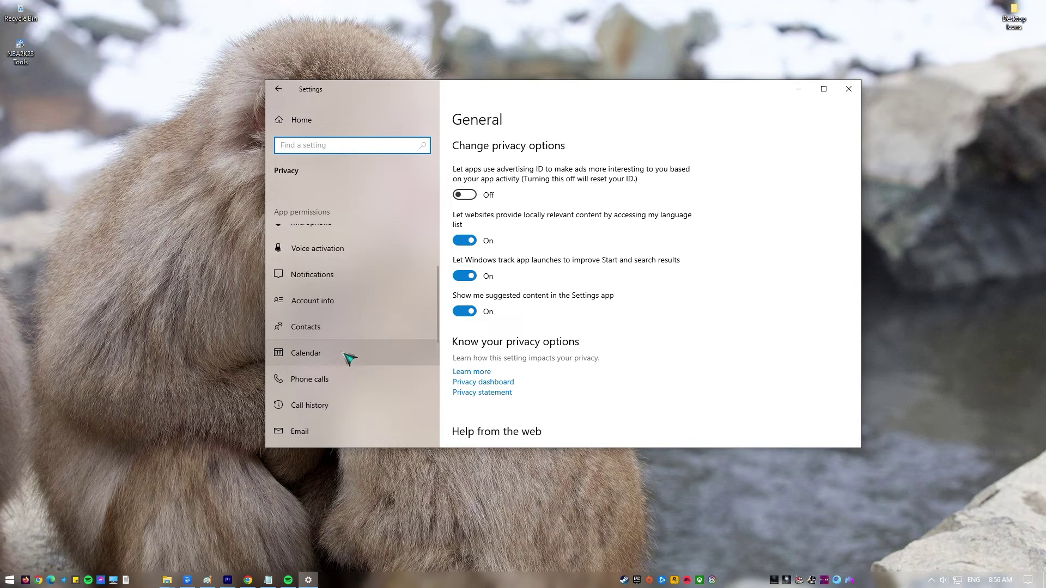
scroll(344, 281, up, 3)
- Check that microphone access is on for this device and for apps
click(362, 301)
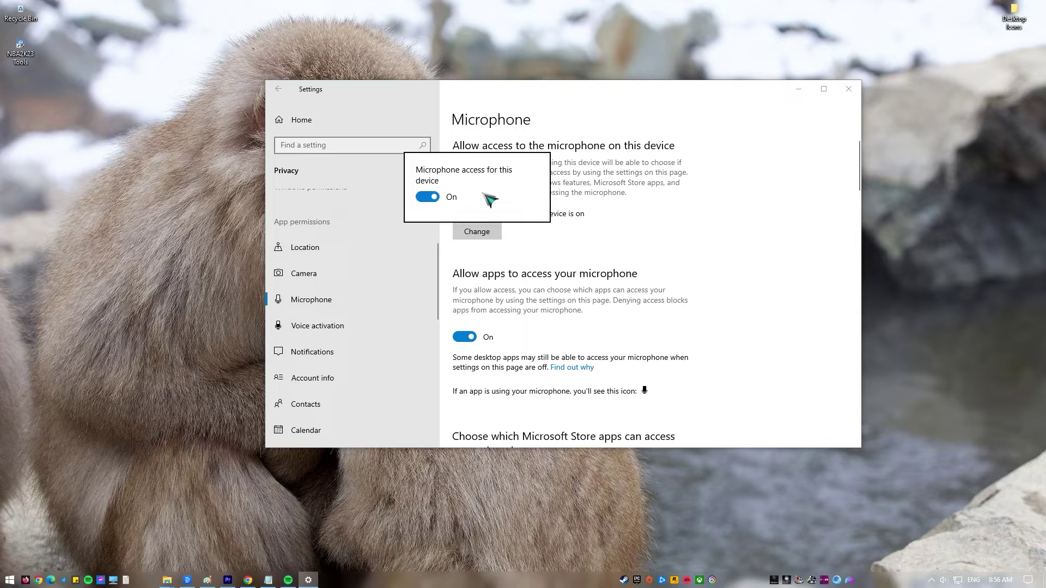
click(648, 231)
scroll(619, 273, down, 4)
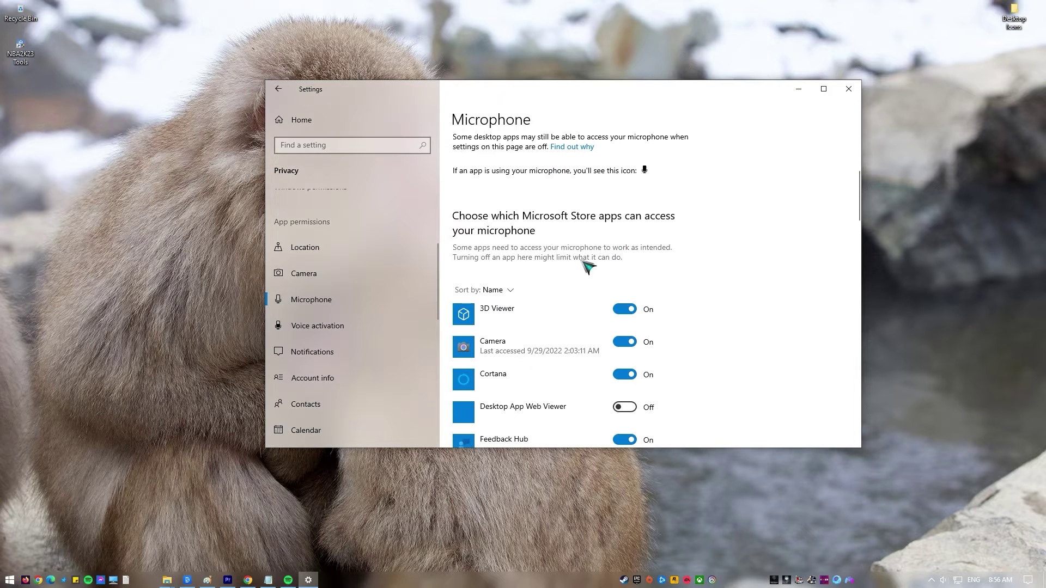
scroll(587, 265, up, 2)
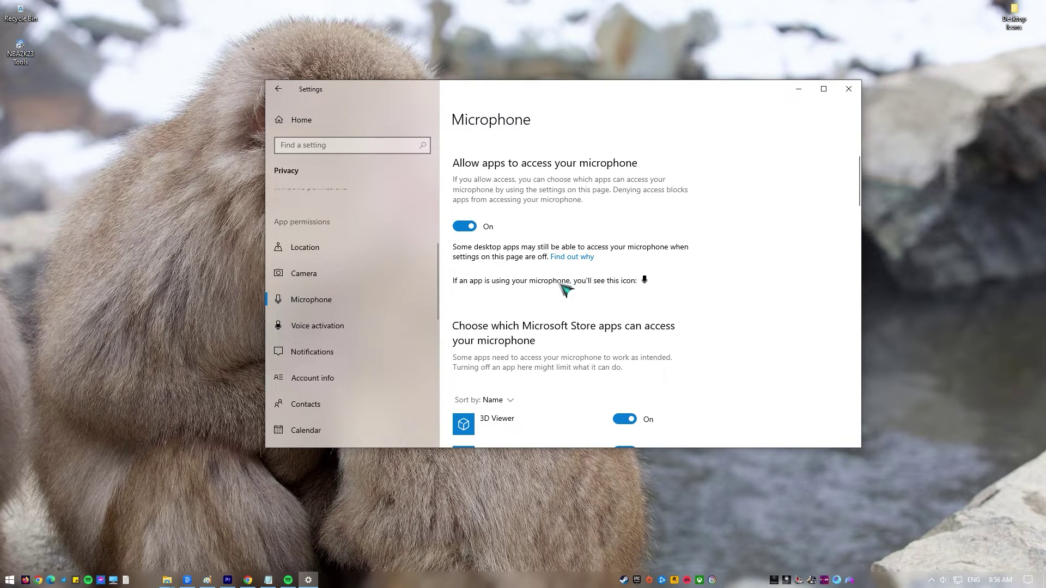
scroll(501, 272, down, 2)
scroll(502, 271, up, 2)
scroll(485, 246, down, 6)
scroll(486, 246, down, 2)
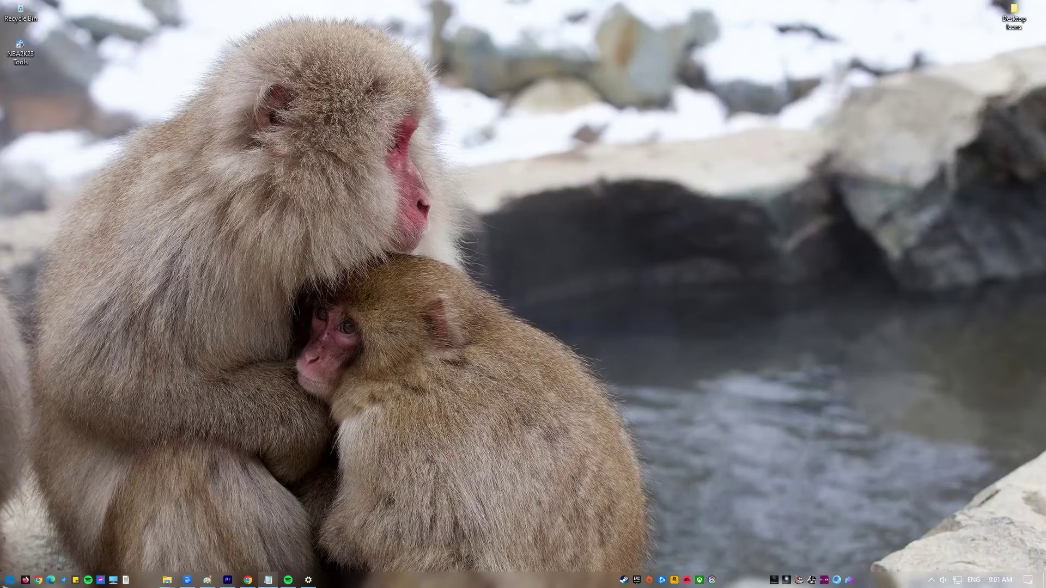
- Search for 'troubles' and open Troubleshoot settings
key(super)
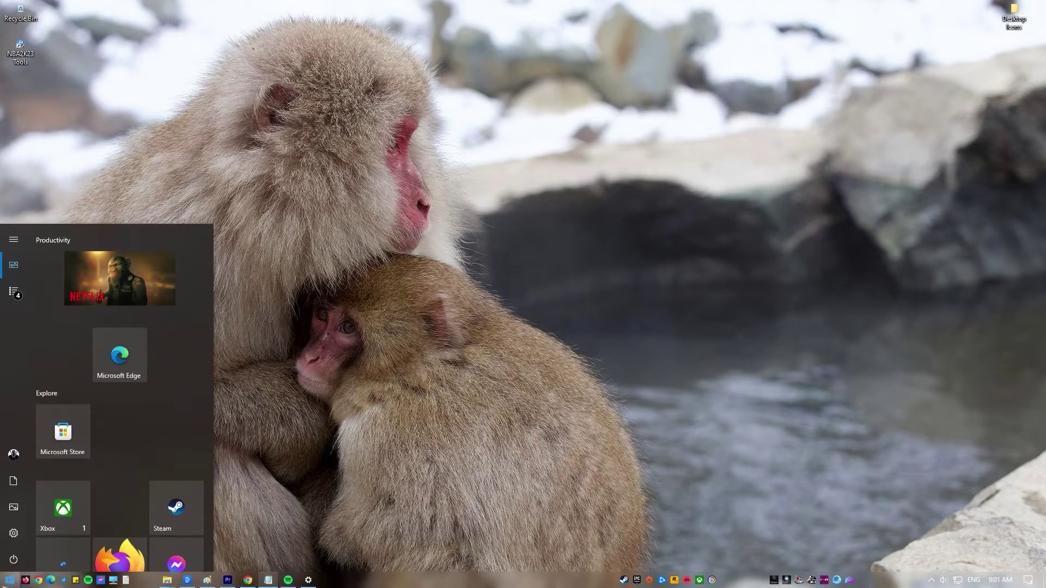
text(troyu)
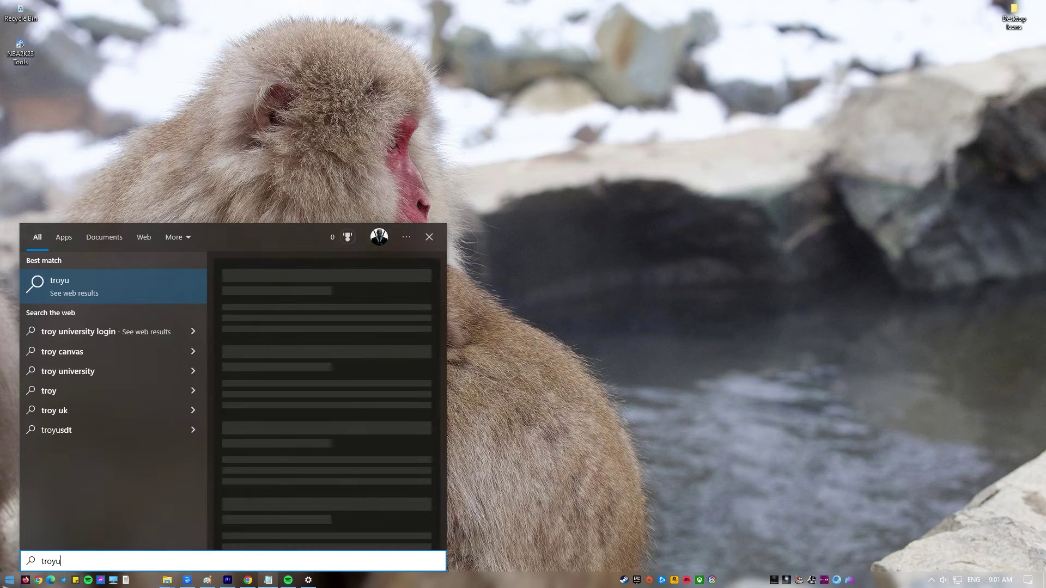
key(BackSpace)
key(BackSpace)
text(ubles)
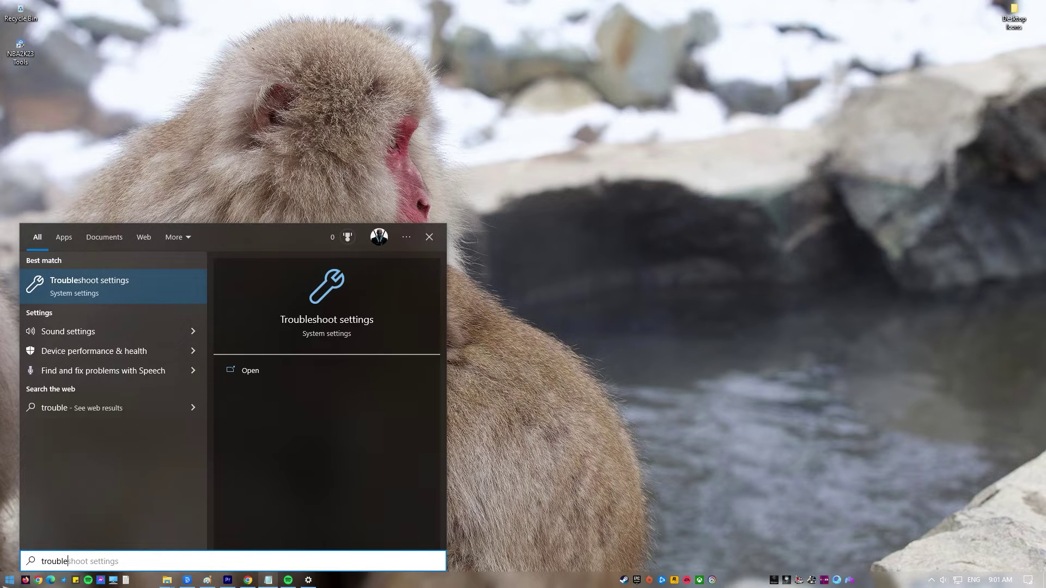
click(129, 295)
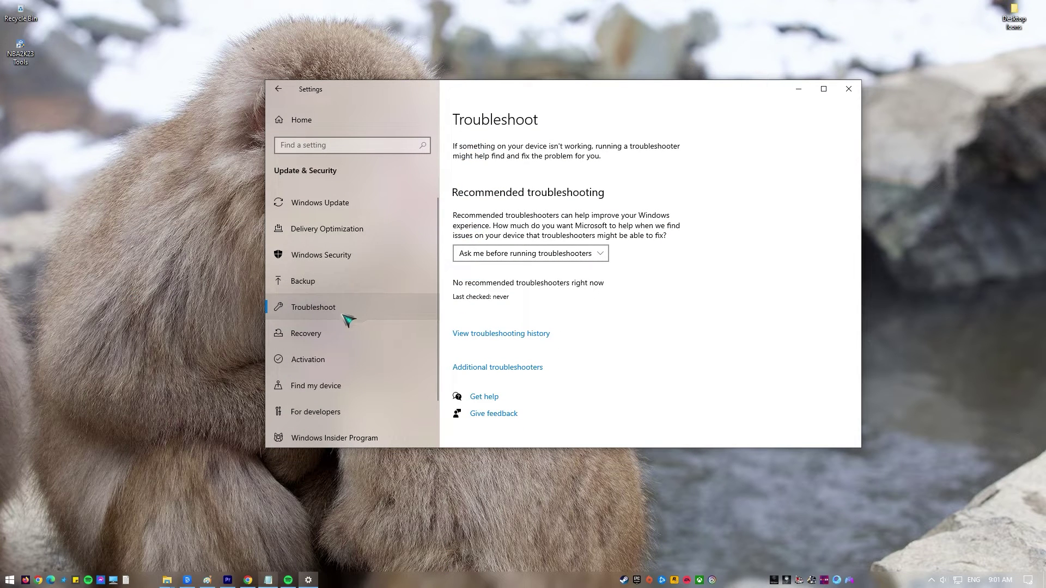
- Run the Recording Audio troubleshooter from the additional troubleshooters list
click(524, 368)
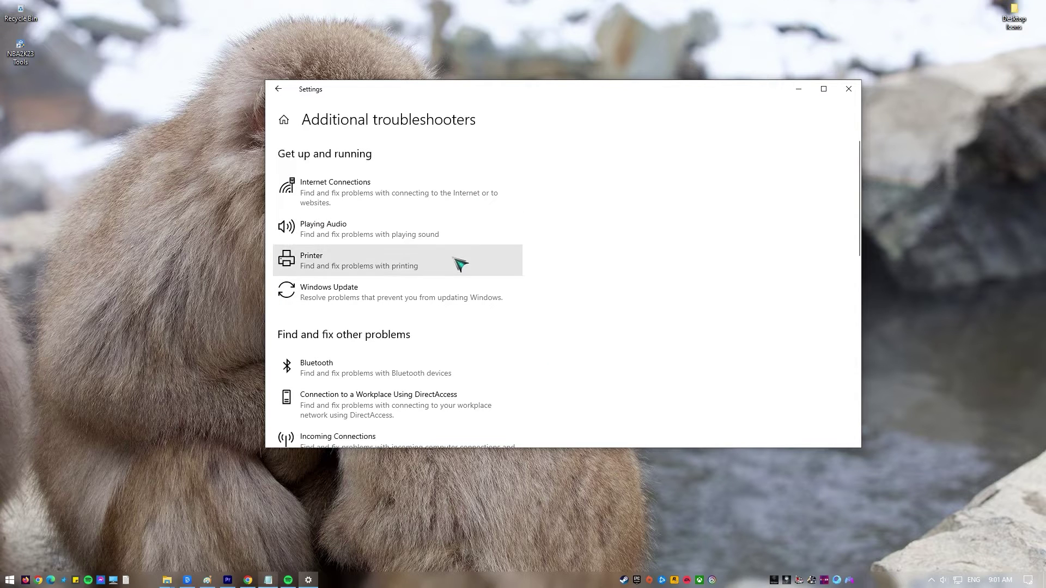
scroll(482, 370, down, 6)
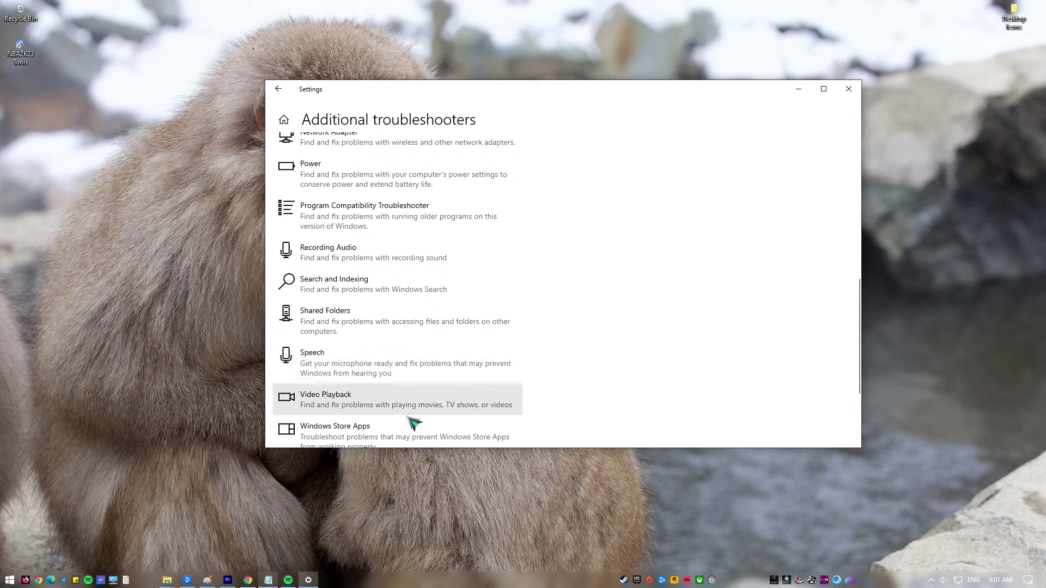
click(417, 254)
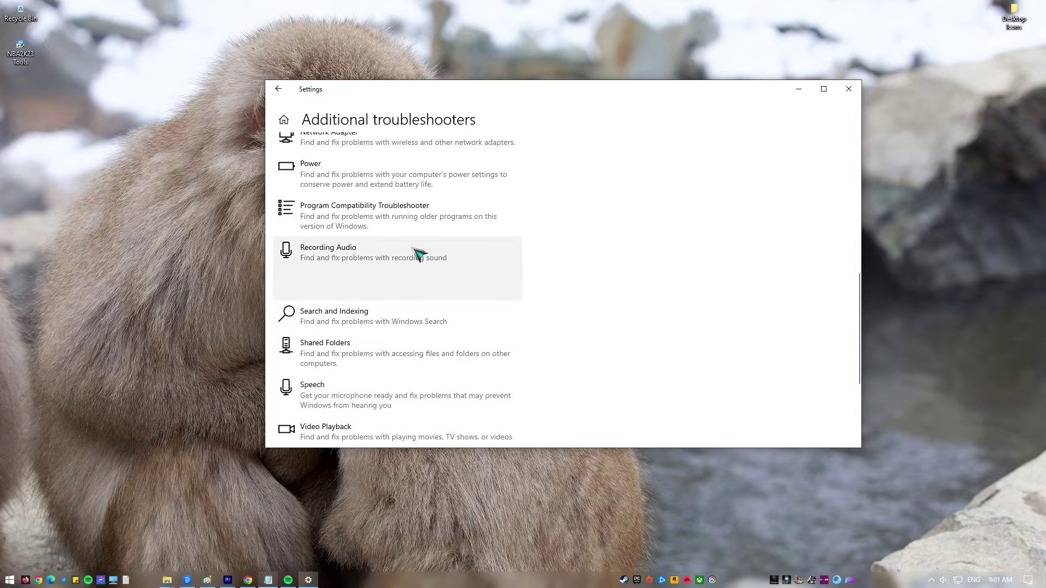
click(493, 289)
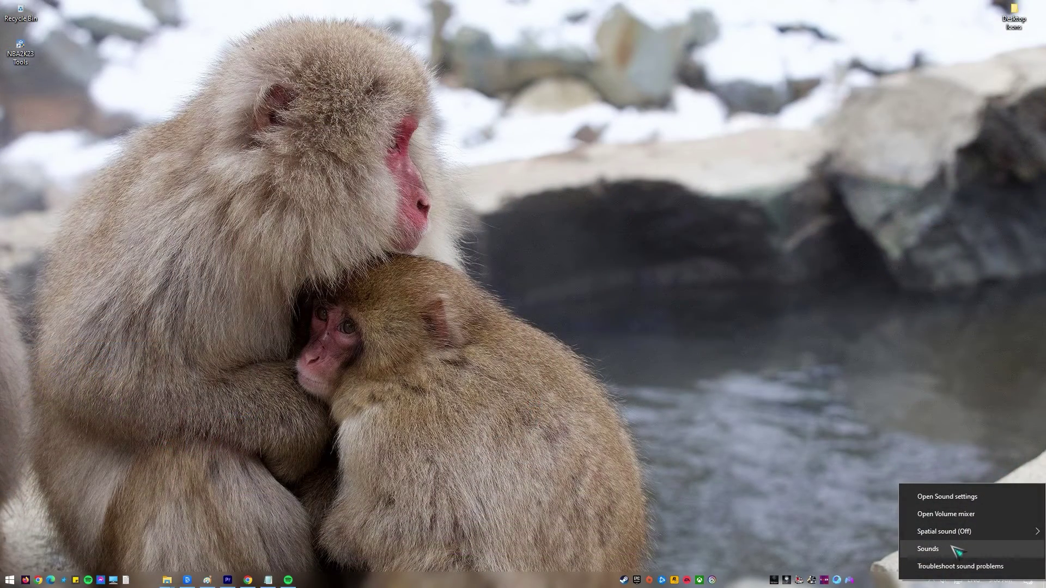
click(952, 548)
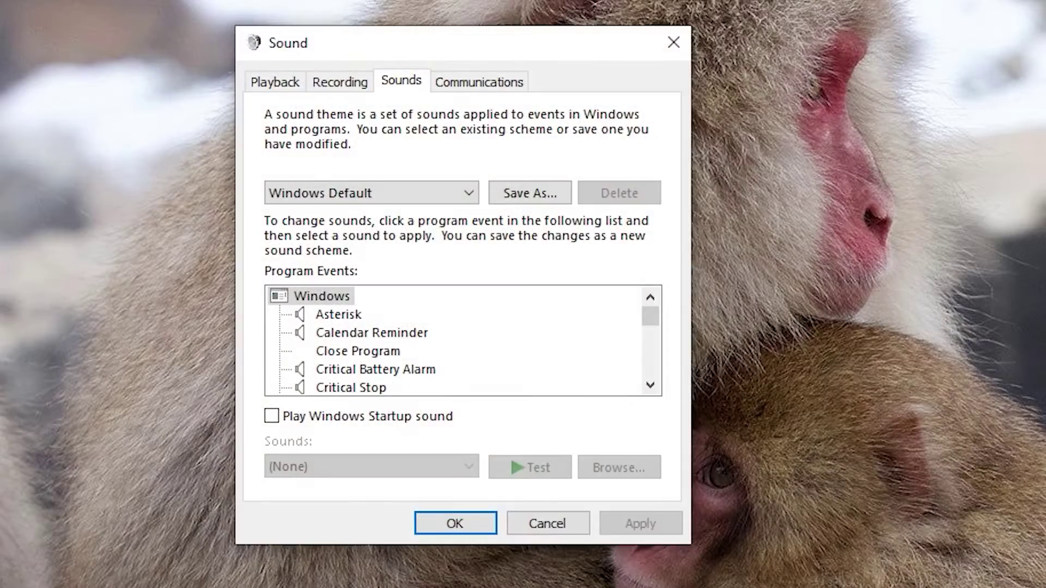
click(342, 87)
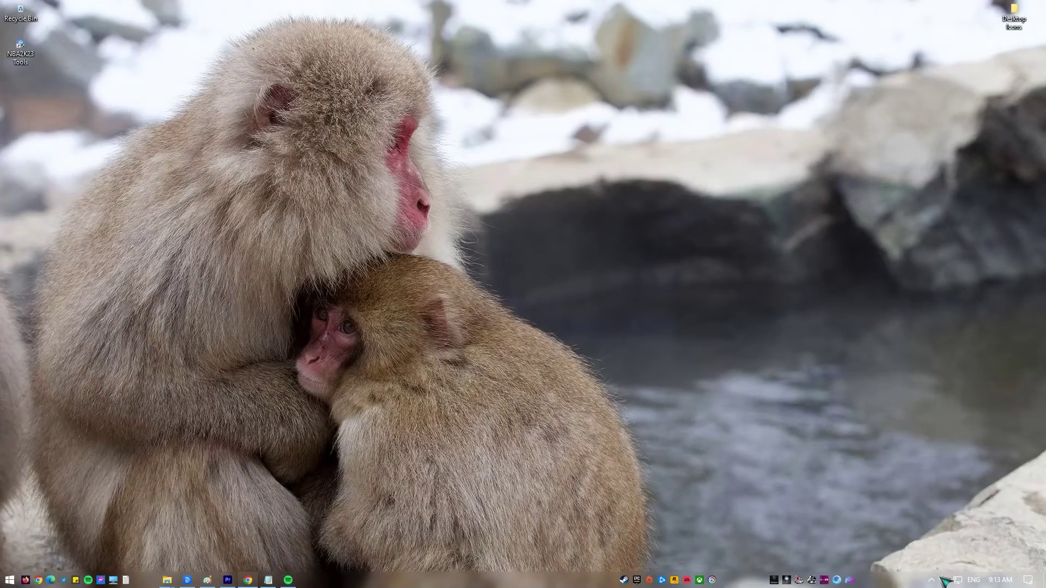
- Set the USB Audio Device microphone's recording level to 100 in Sound settings
right_click(947, 581)
click(951, 552)
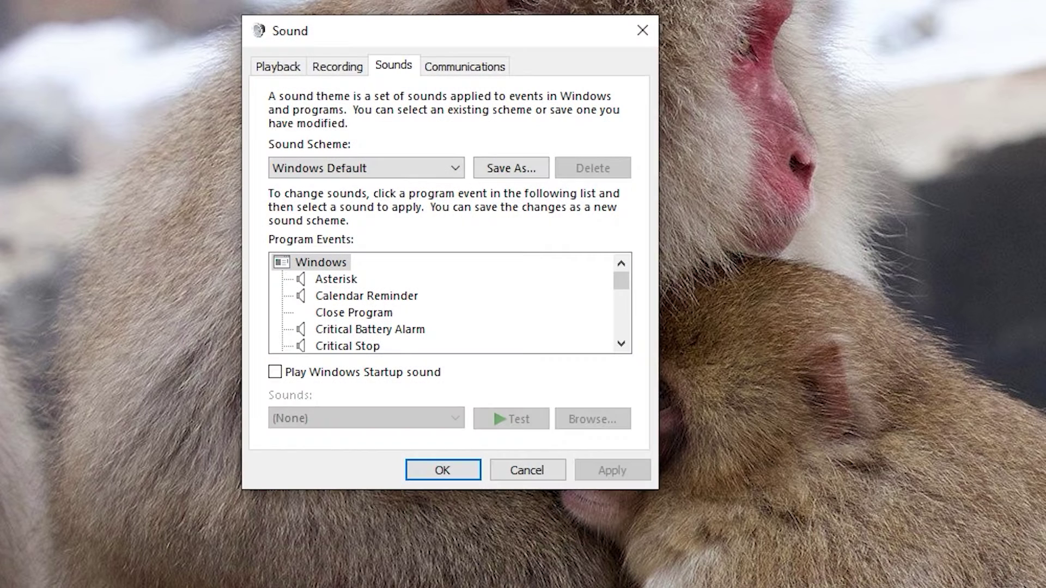
click(348, 70)
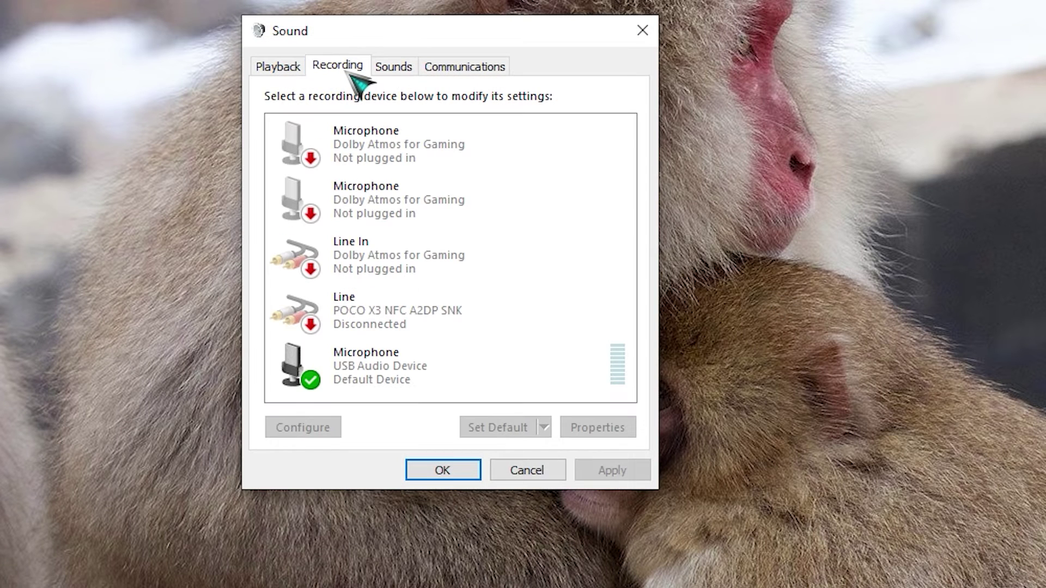
click(494, 373)
right_click(493, 372)
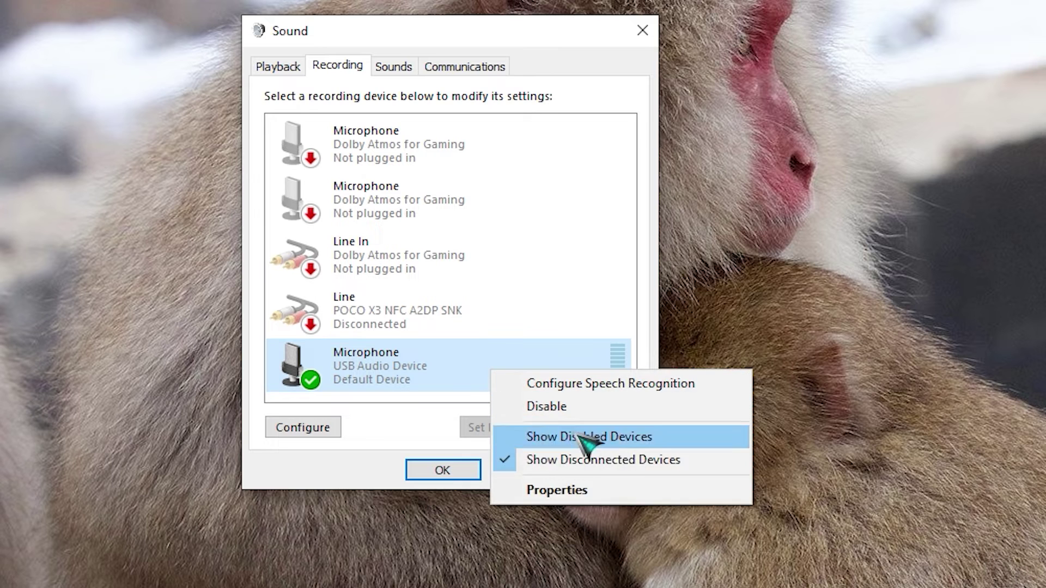
click(578, 491)
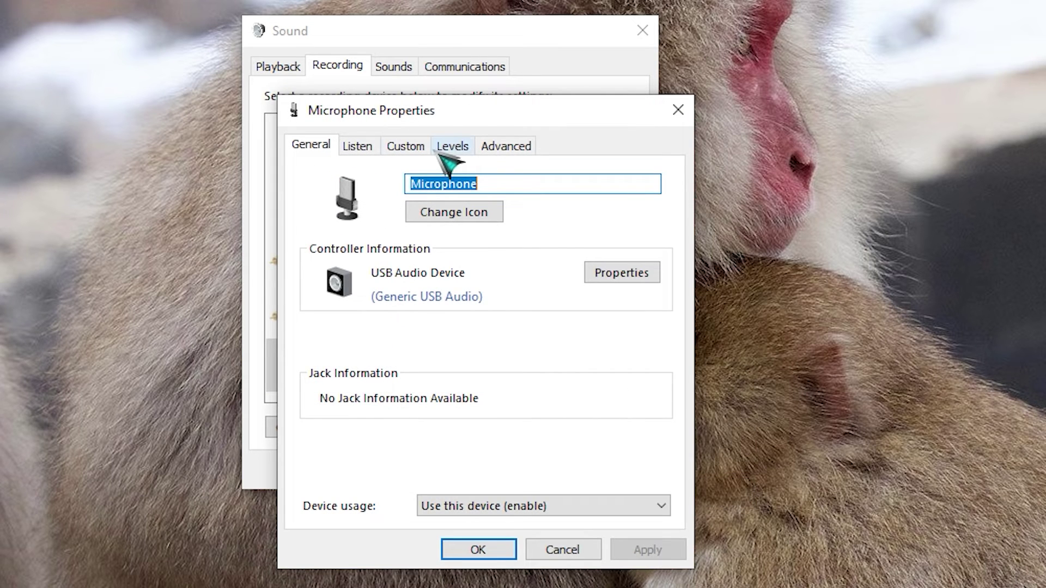
click(453, 147)
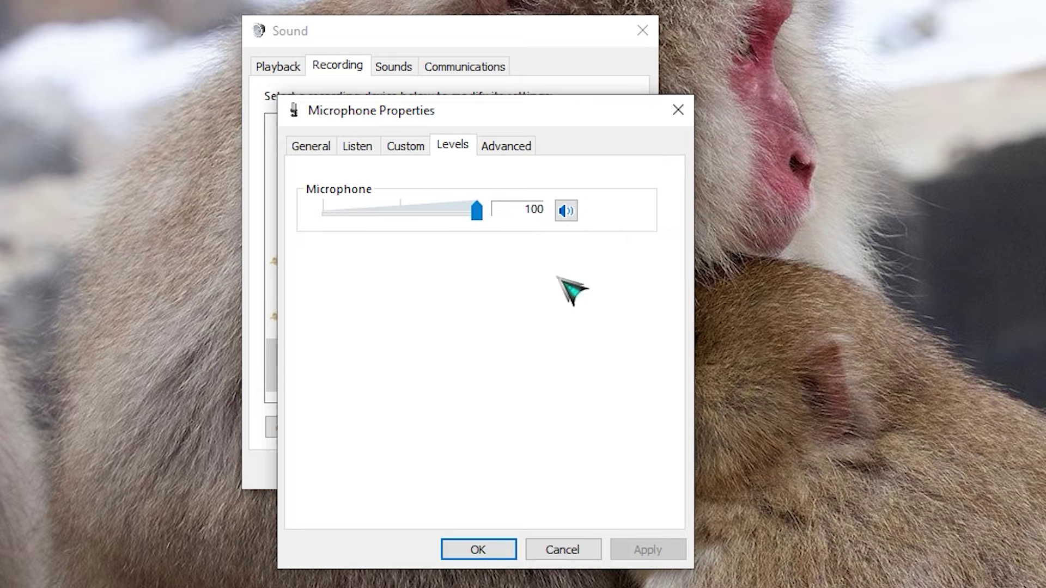
click(498, 556)
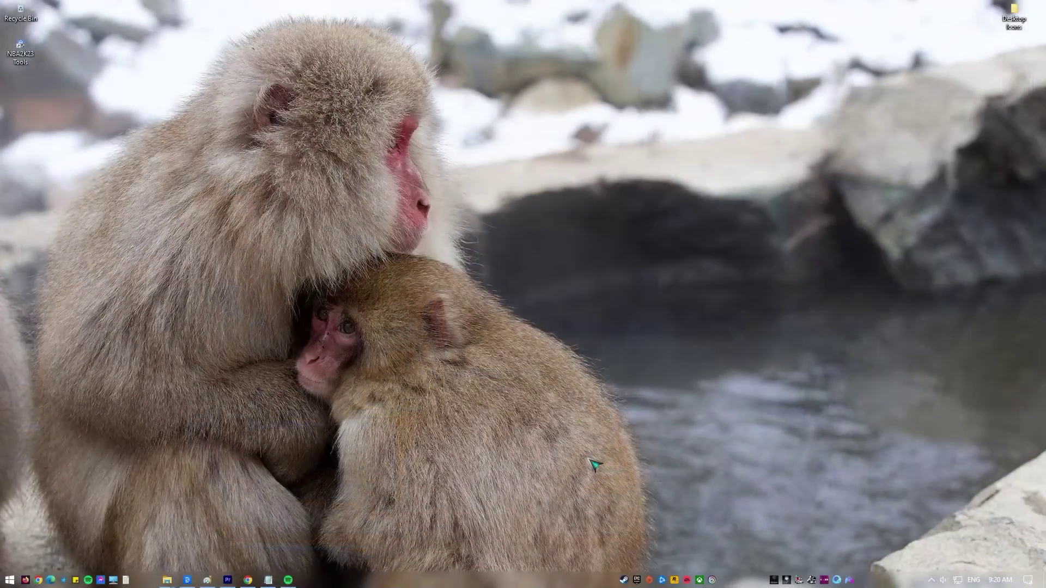
- Run services.msc and move the Services console to the screen's centre
key(super+r)
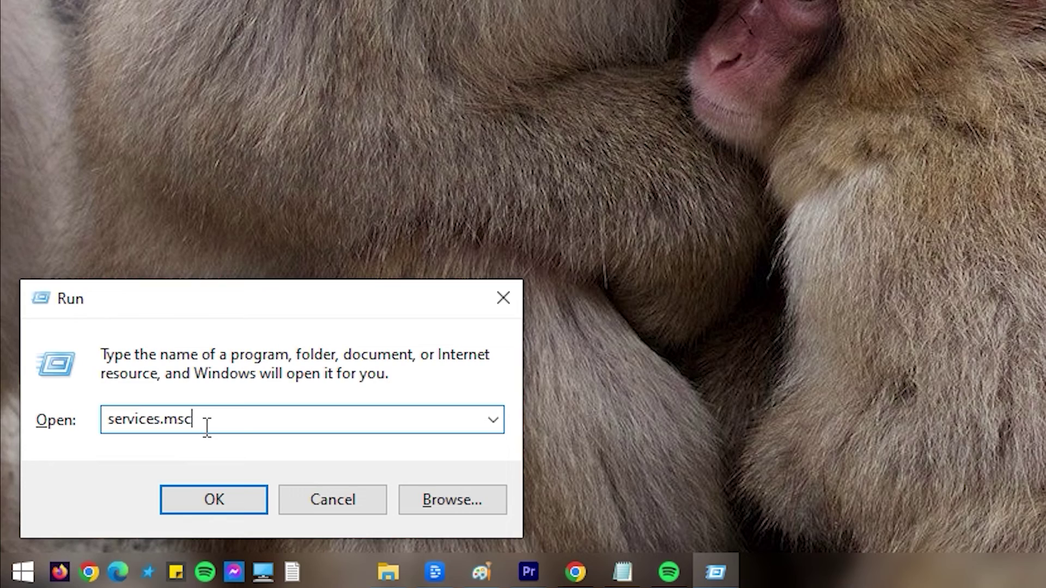
click(233, 500)
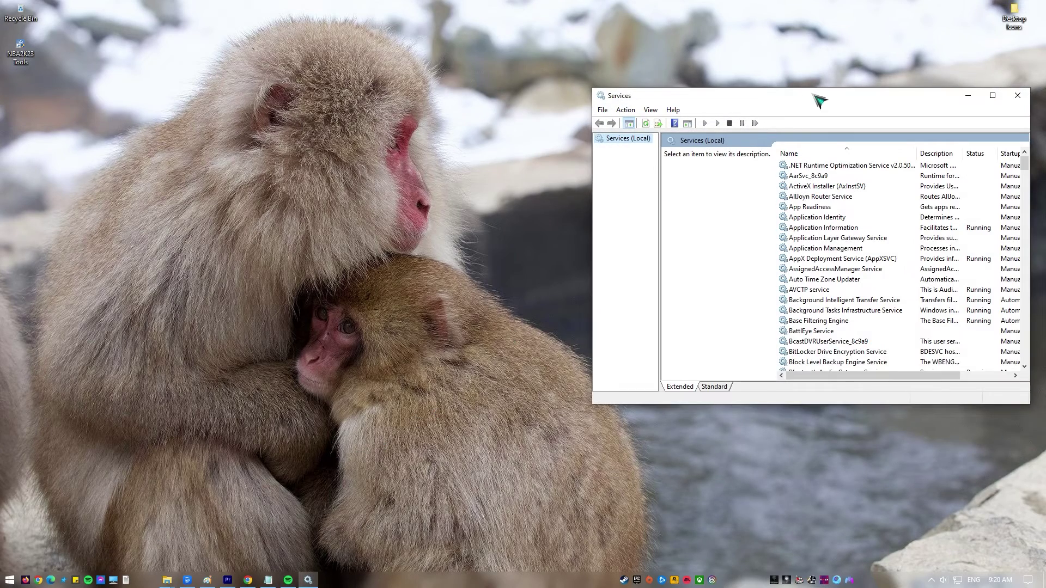
drag(820, 101, 547, 98)
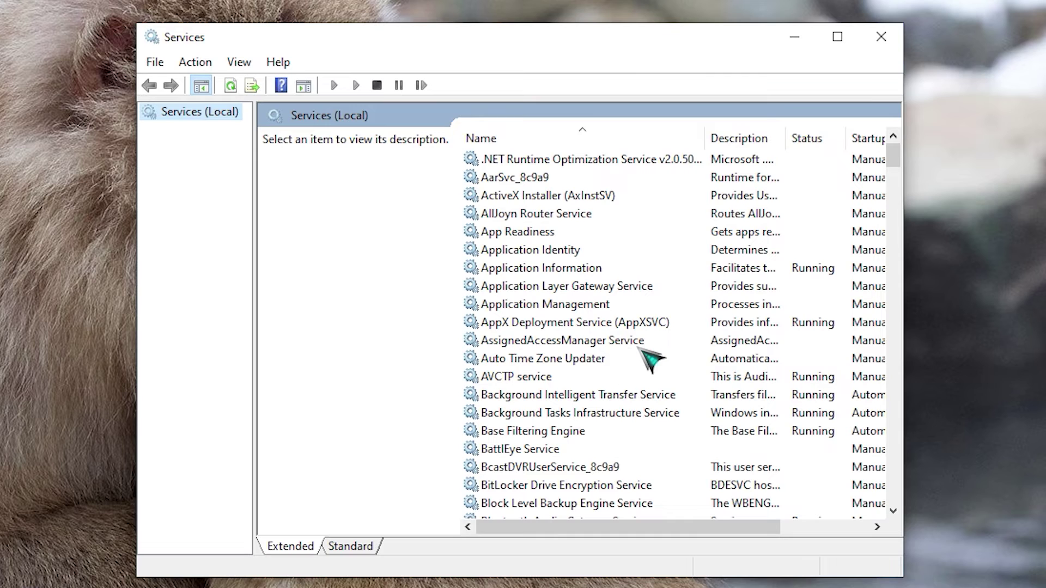